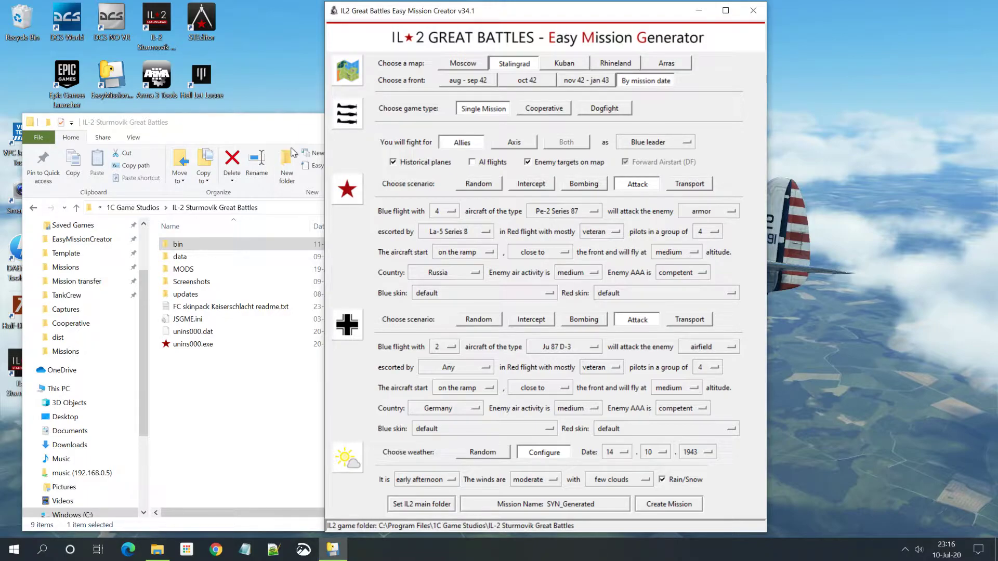
Browse the game's bin\editor folder to locate STEditor.exe, and launch STEditor from its desktop shortcut
click(246, 131)
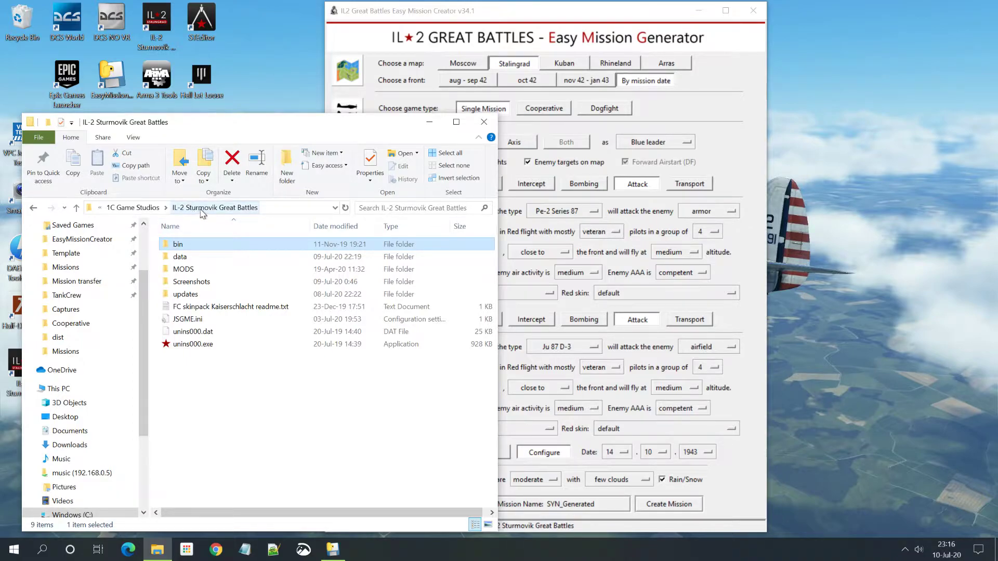
double_click(189, 245)
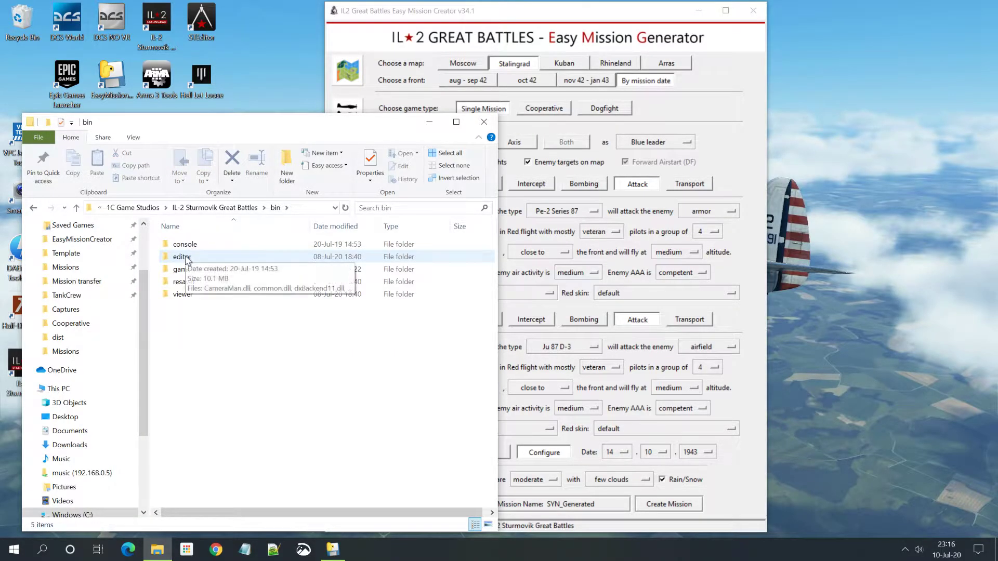
double_click(183, 257)
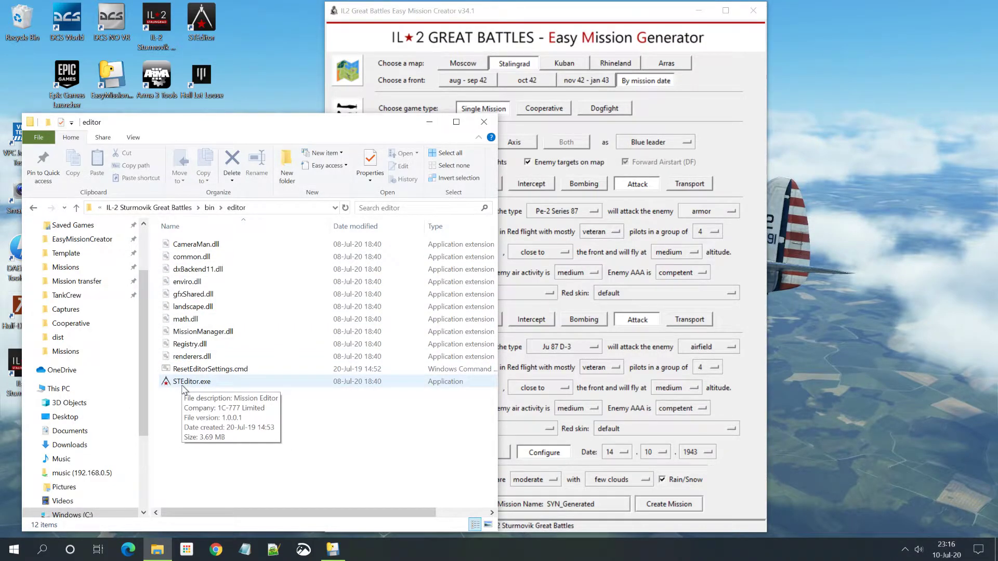
double_click(205, 27)
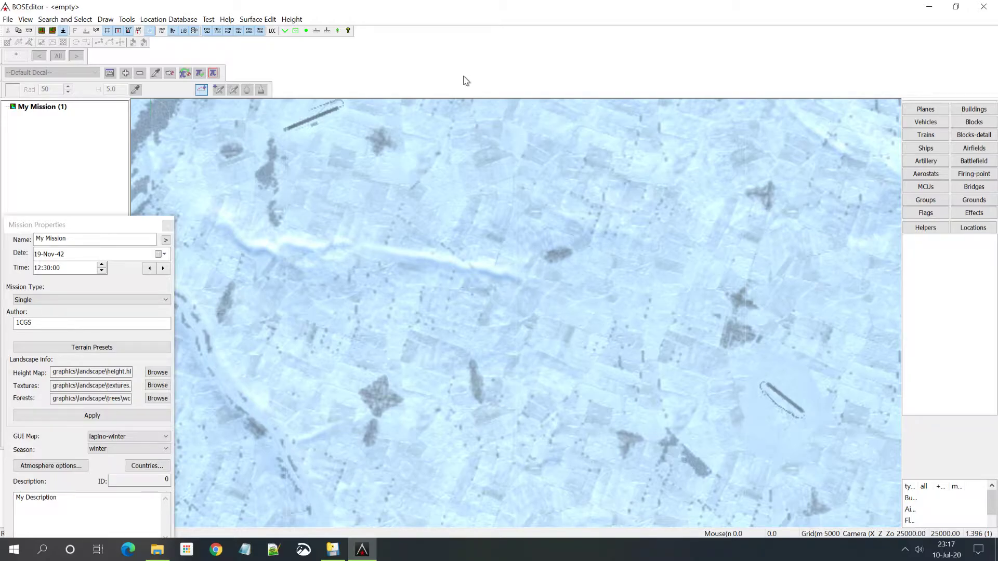
click(126, 20)
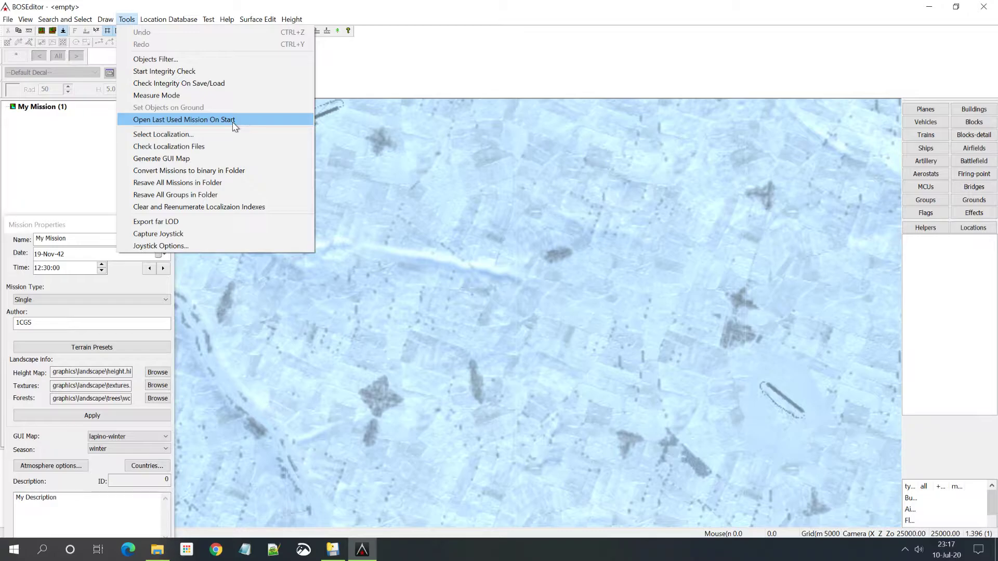
click(394, 65)
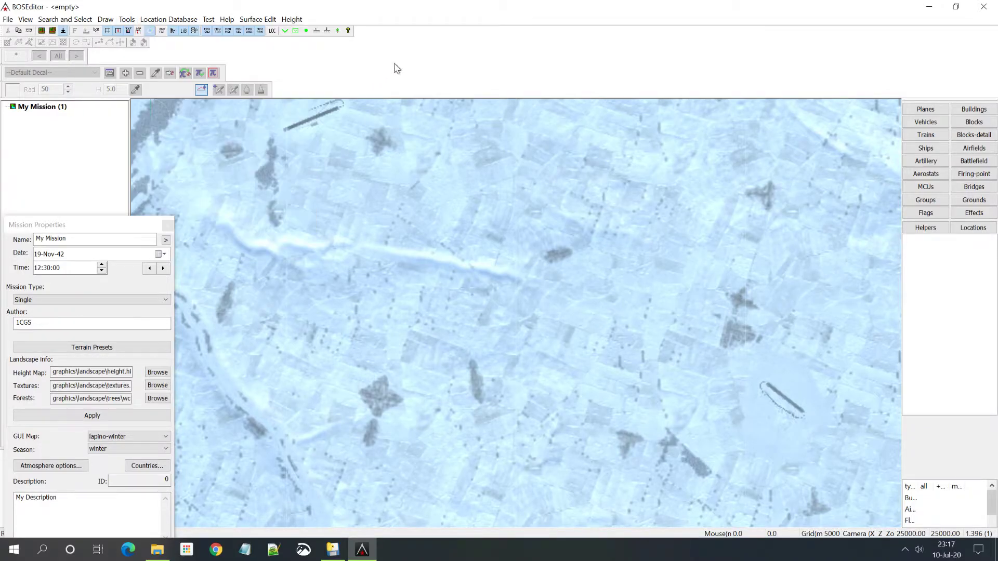
Move the Mission Properties window fully into view and bring up the dialog for opening a mission file
drag(104, 228, 114, 188)
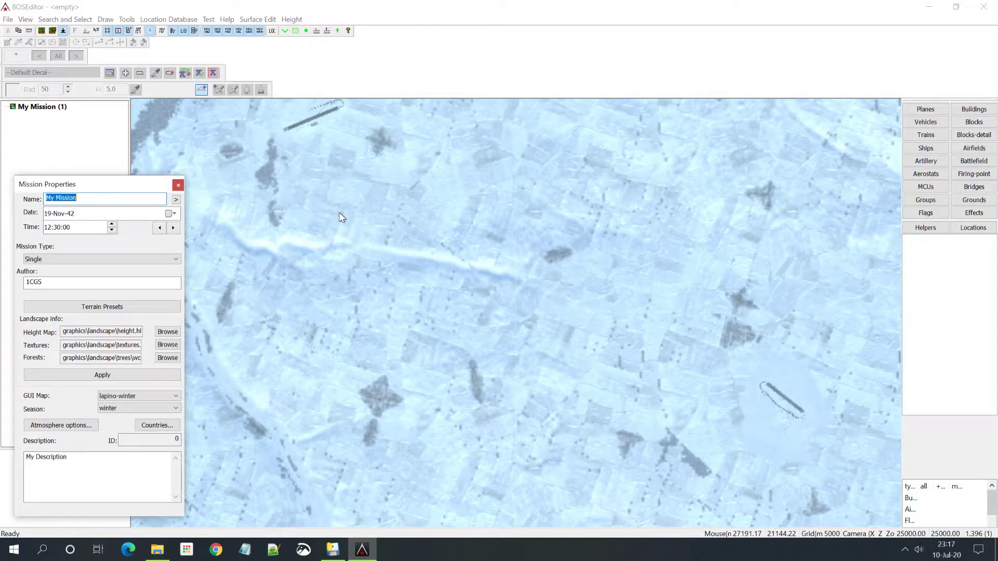
click(8, 20)
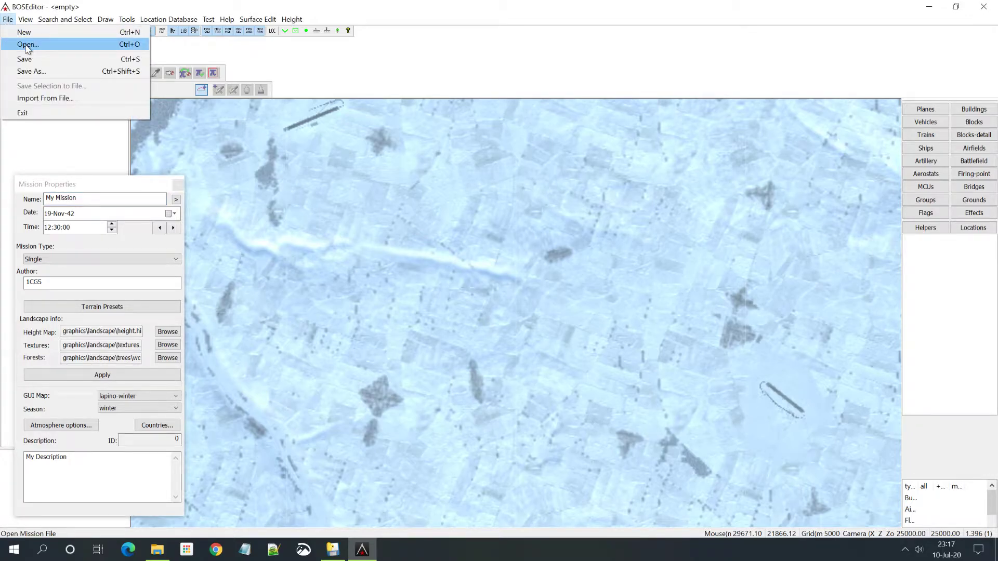
click(27, 47)
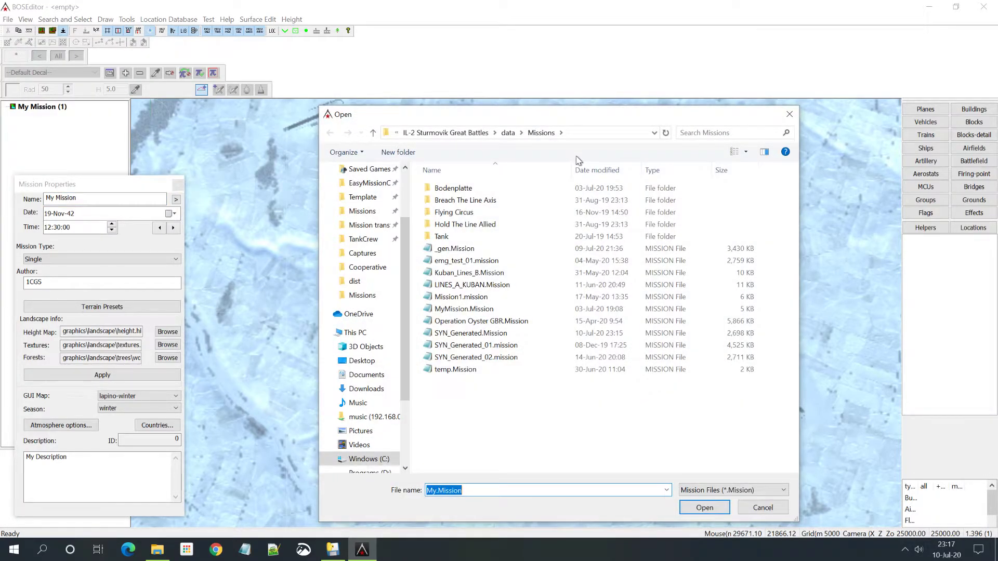
Look through the Cooperative and Dogfight mission folders under data\Multiplayer
click(508, 133)
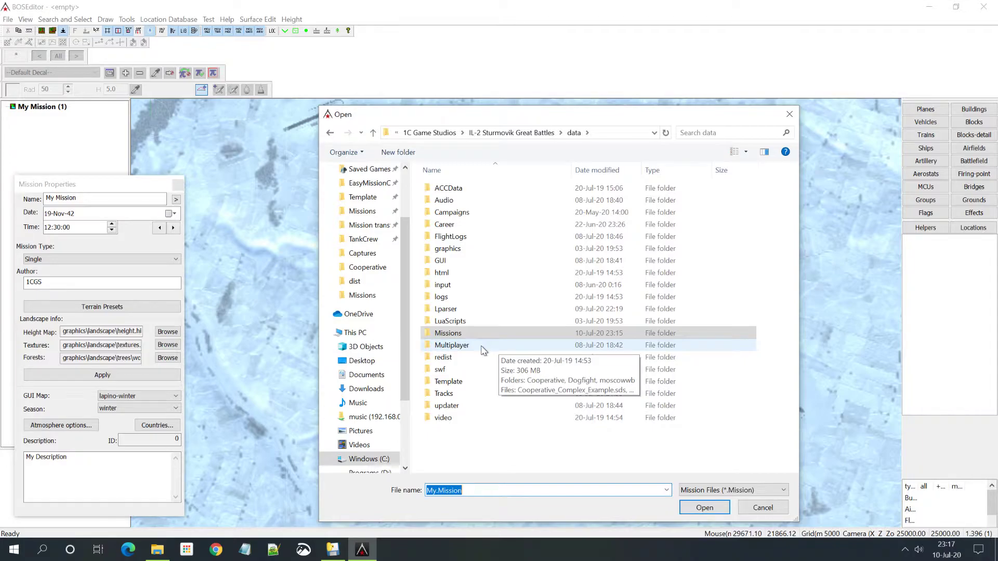
double_click(452, 346)
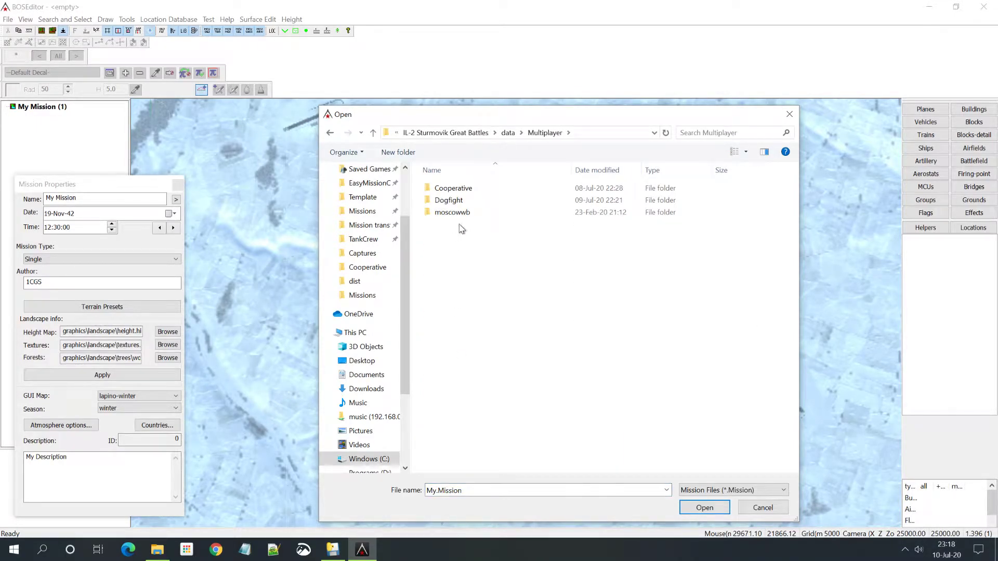
double_click(458, 191)
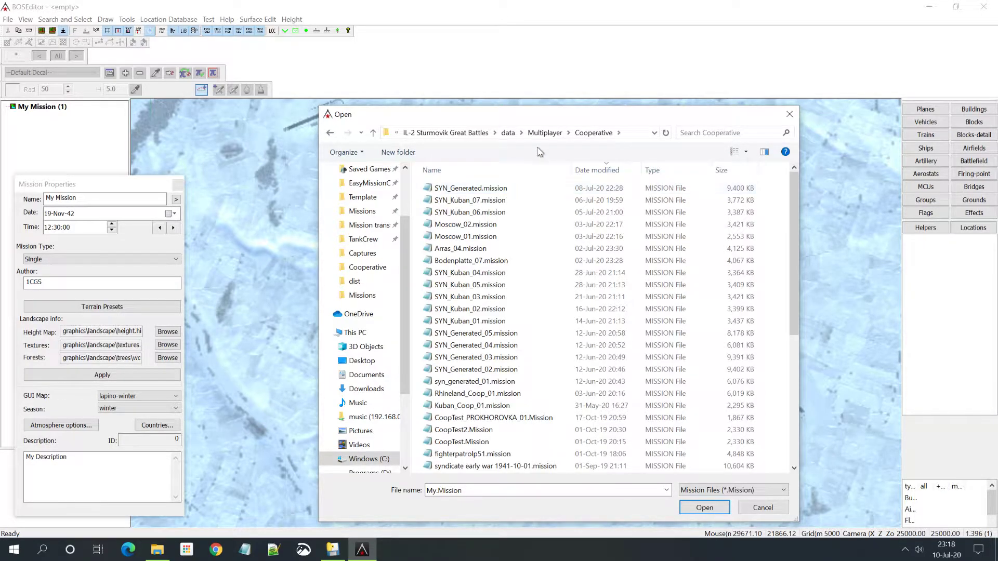
click(543, 135)
double_click(450, 200)
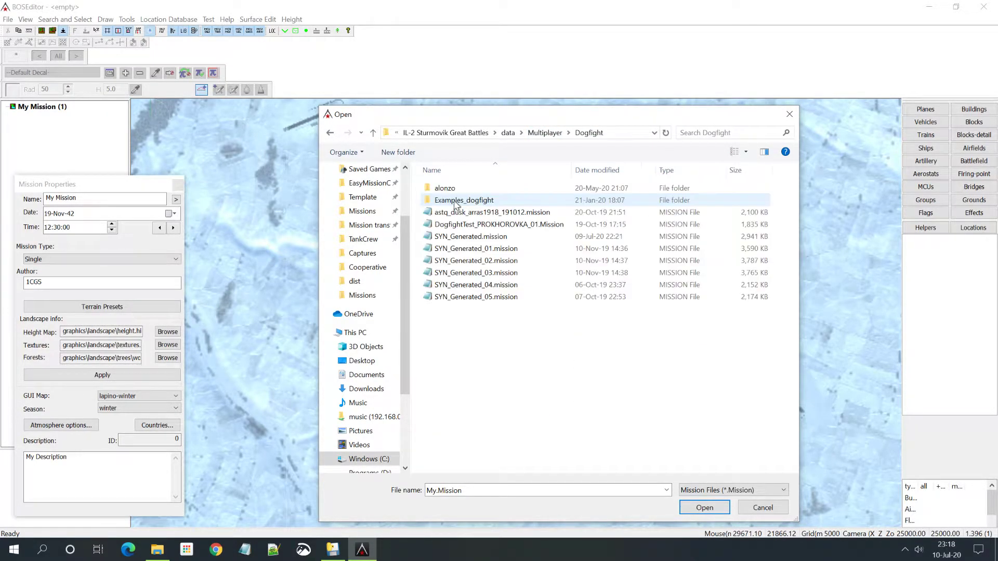
click(545, 136)
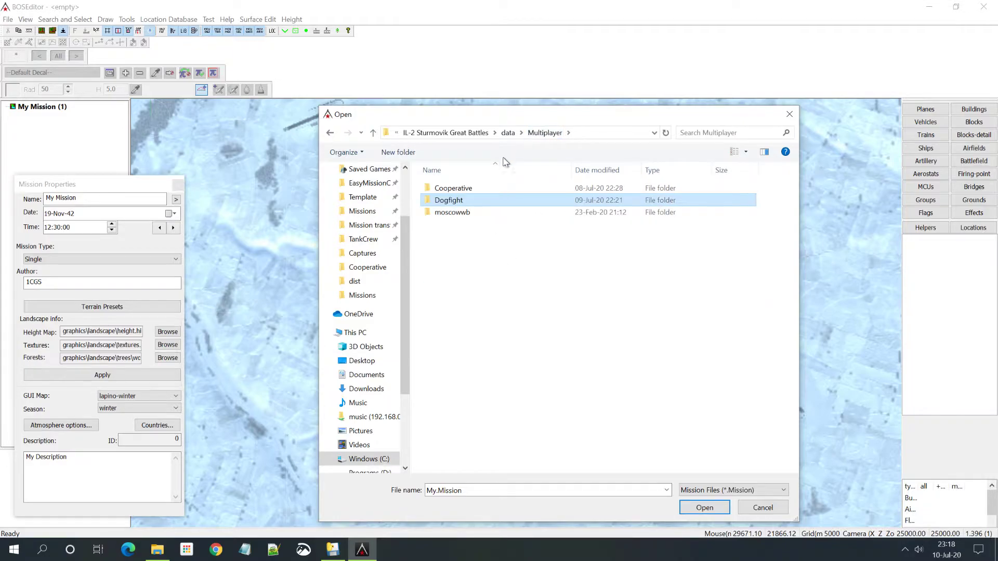
Open SYN_Generated.Mission from the data\Missions folder
click(508, 134)
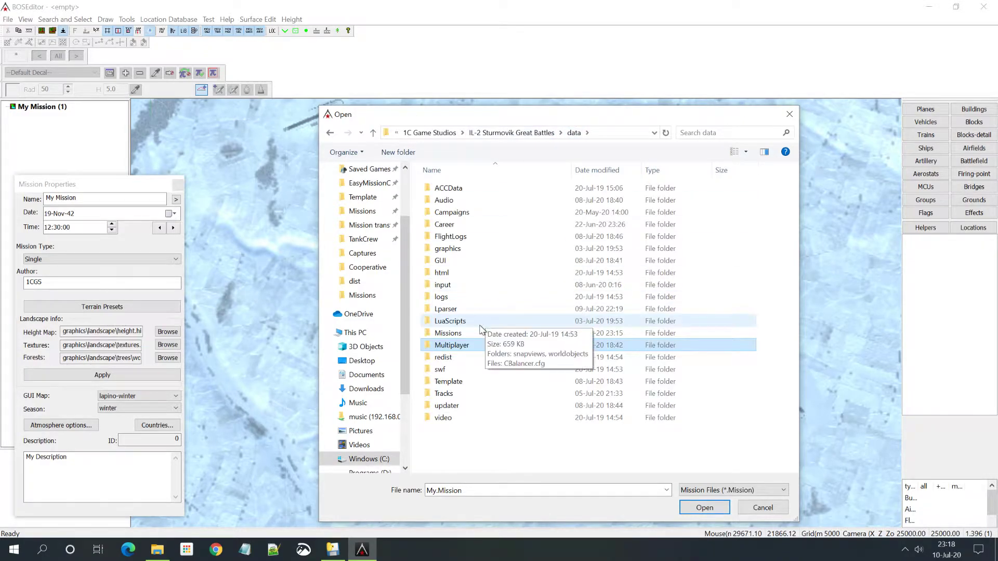
double_click(455, 336)
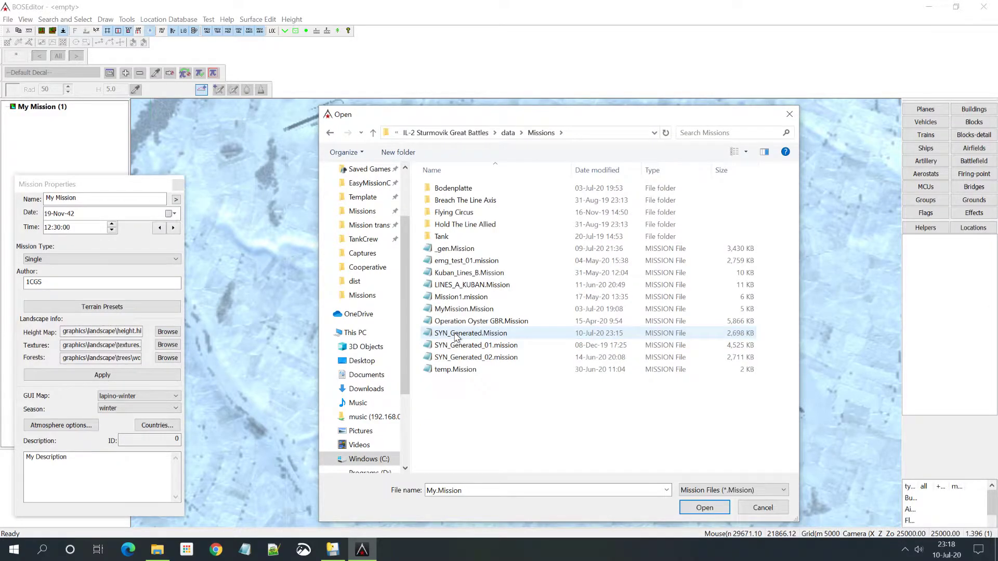
click(473, 335)
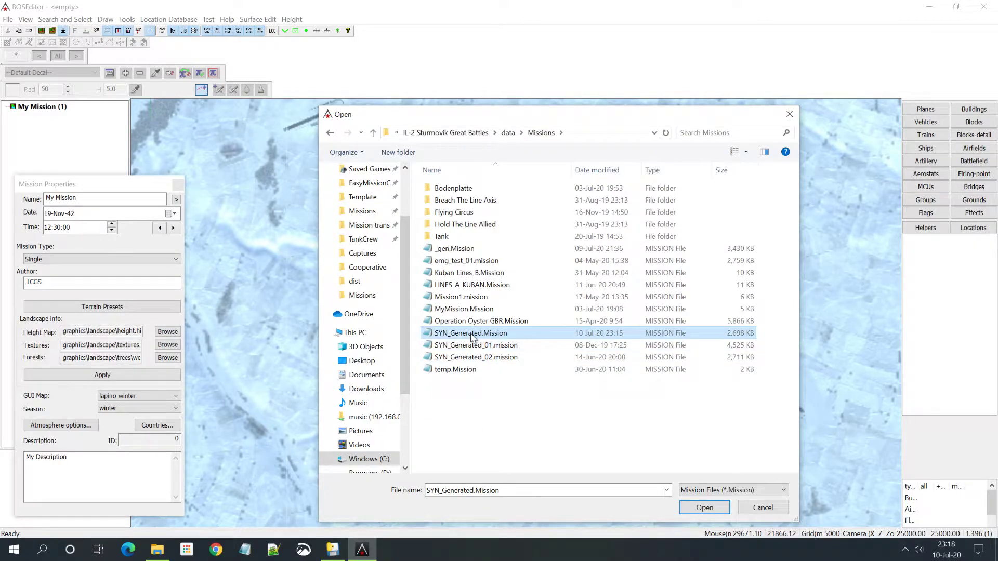
click(719, 505)
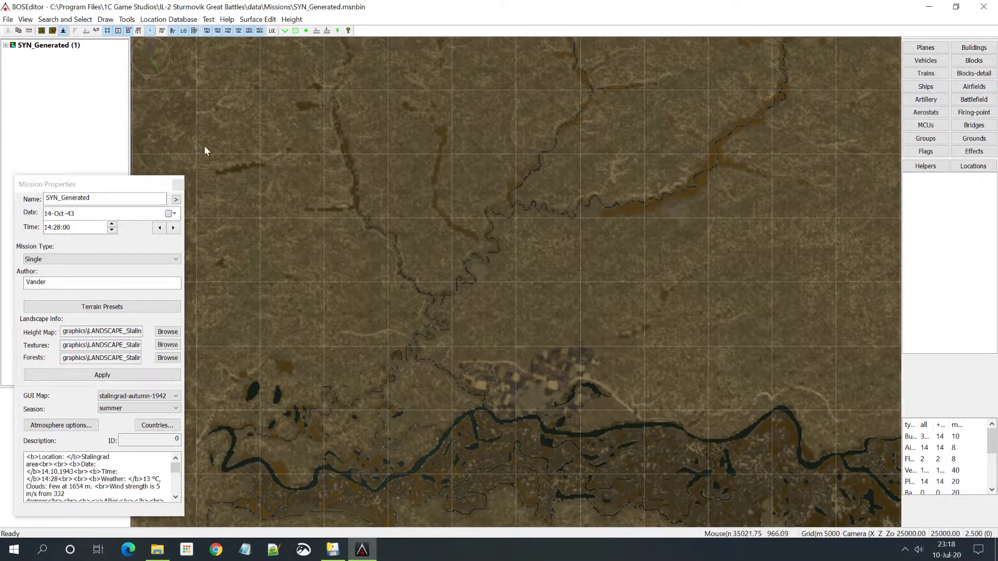
Examine the mission's terrain map, from close detail of the river and settlement up to the wider landscape
right_drag(560, 351, 560, 273)
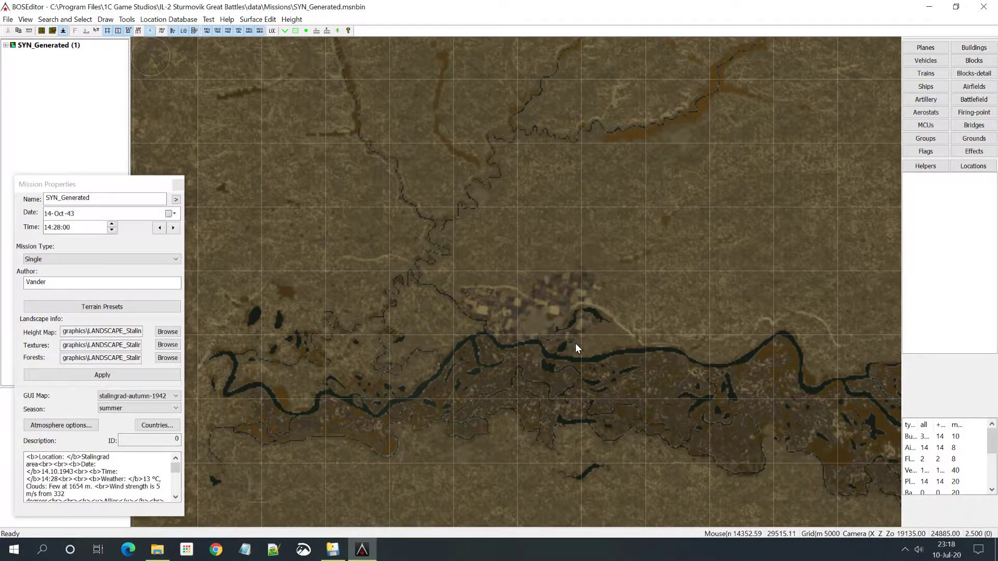
scroll(575, 343, up, 3)
right_drag(575, 343, 525, 260)
scroll(518, 292, up, 6)
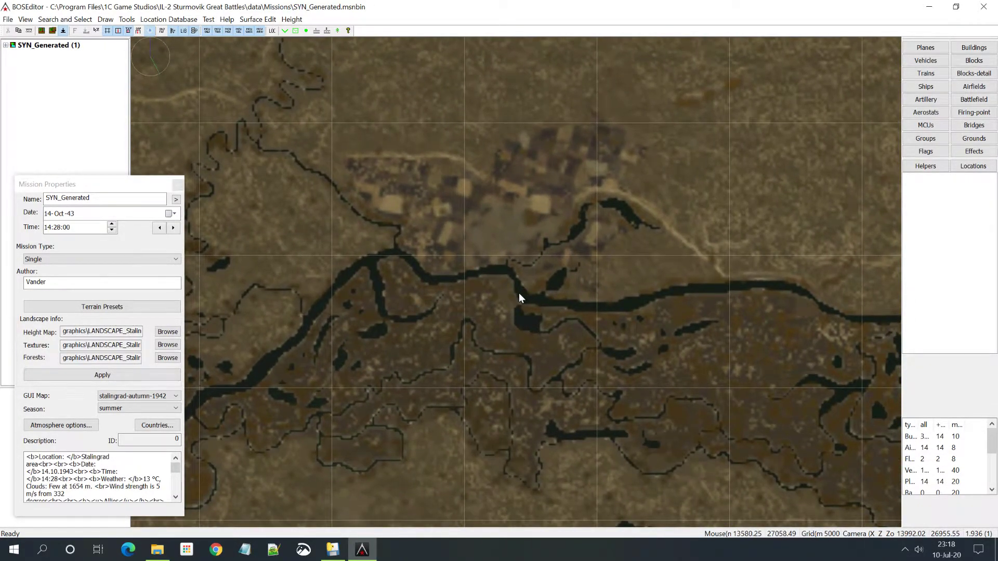
scroll(518, 296, up, 10)
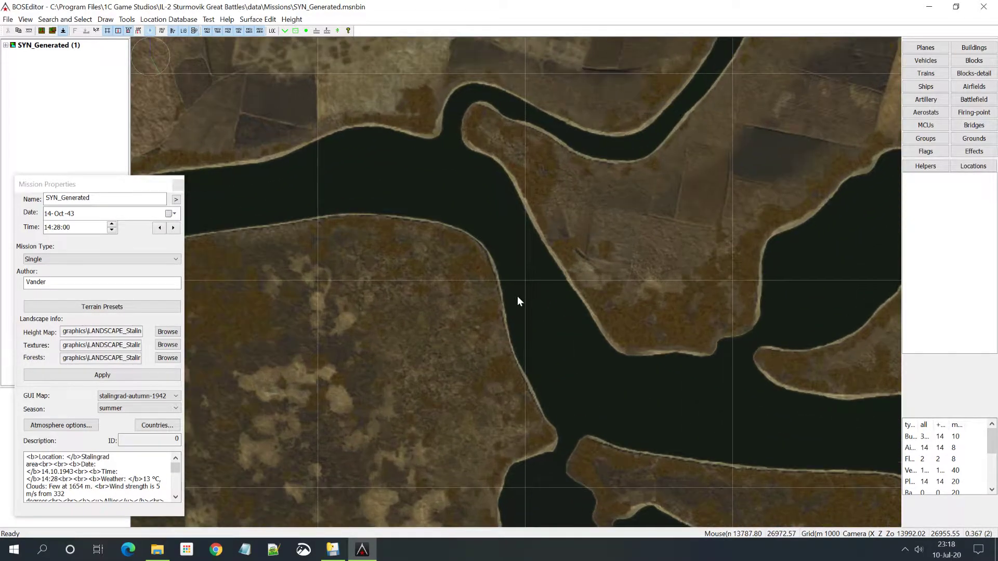
scroll(517, 300, up, 3)
right_drag(518, 300, 497, 338)
scroll(542, 314, down, 6)
scroll(498, 338, up, 6)
scroll(579, 318, down, 4)
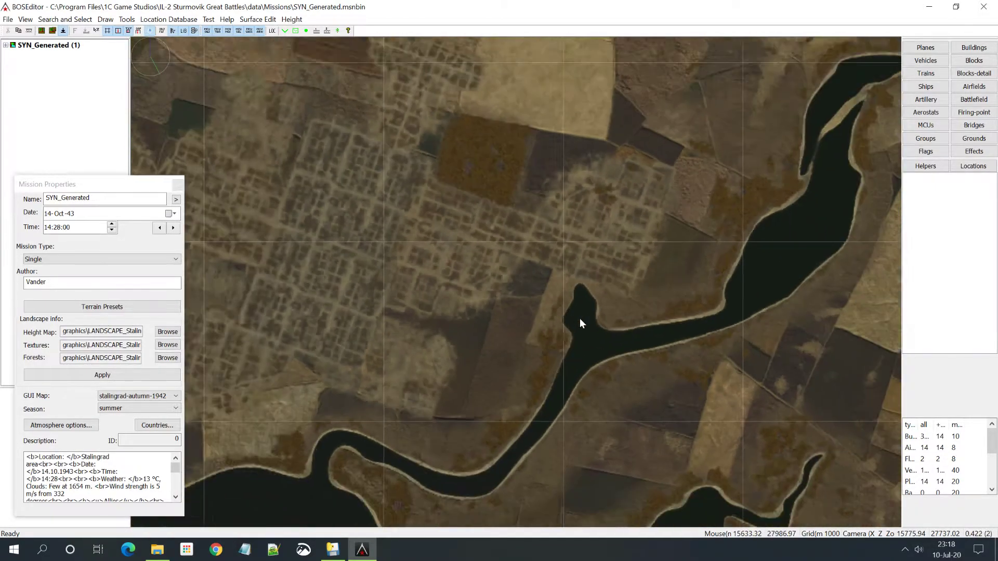
scroll(514, 336, up, 4)
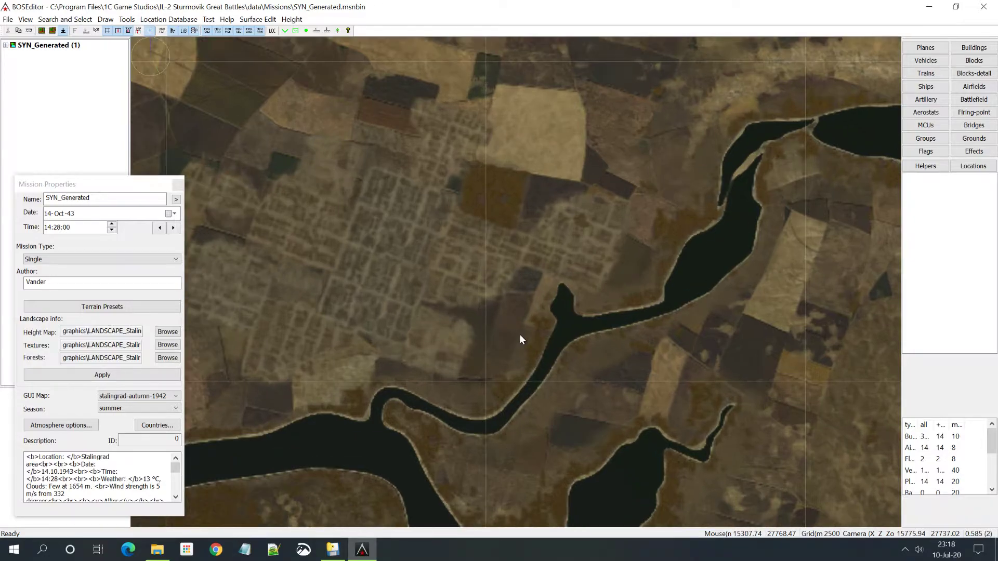
scroll(458, 352, down, 3)
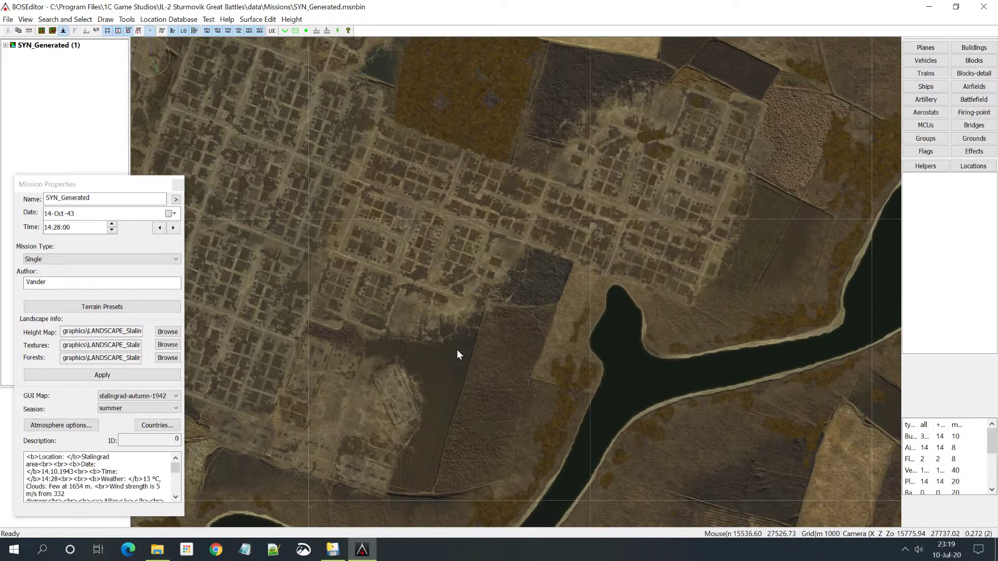
scroll(457, 350, down, 7)
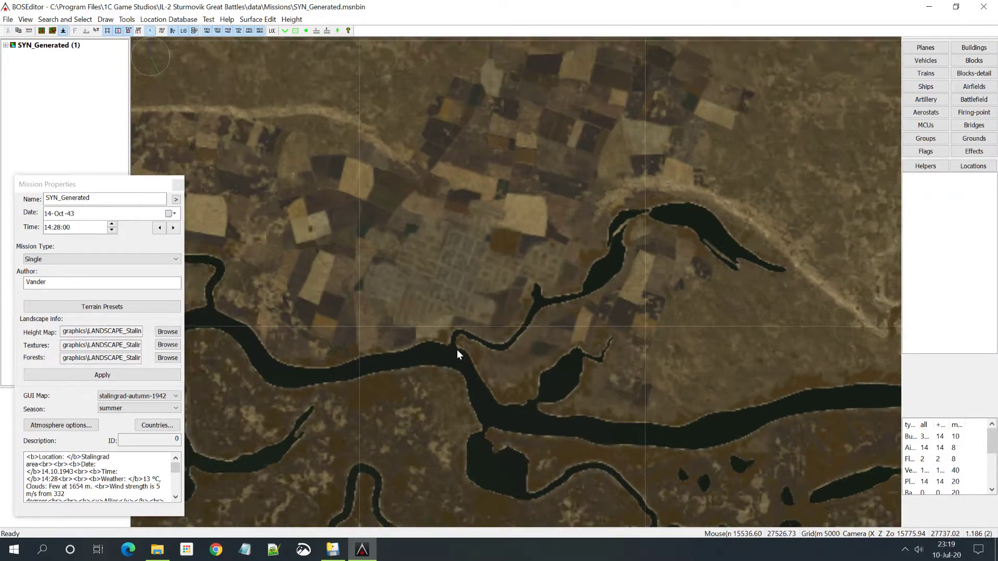
scroll(457, 355, down, 1)
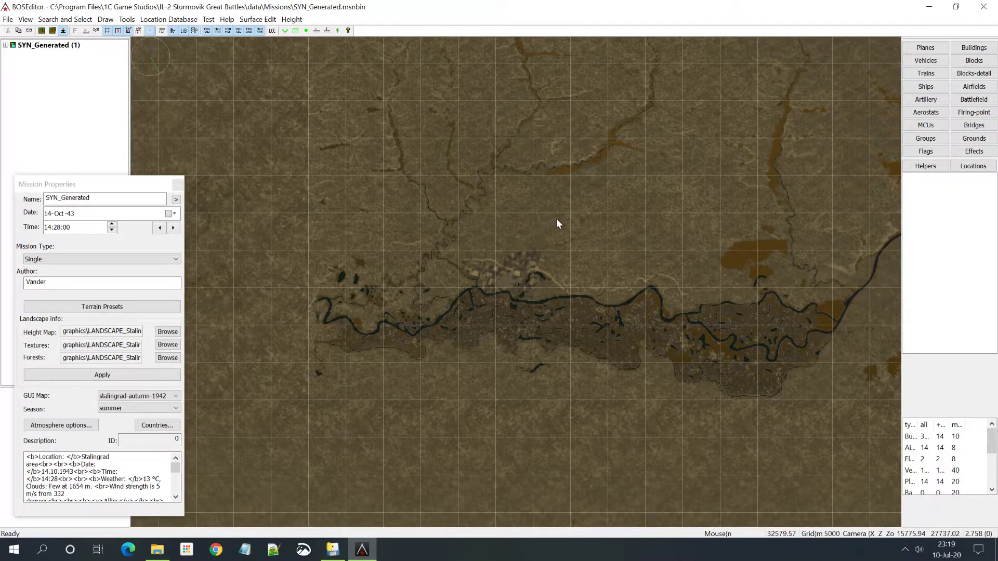
right_drag(588, 207, 445, 323)
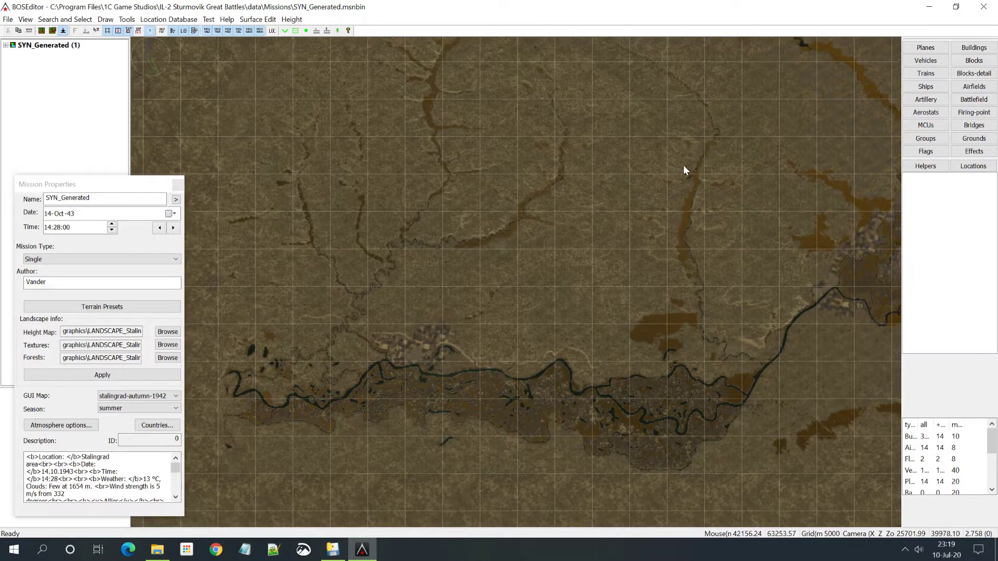
right_drag(686, 167, 505, 289)
right_drag(481, 256, 498, 226)
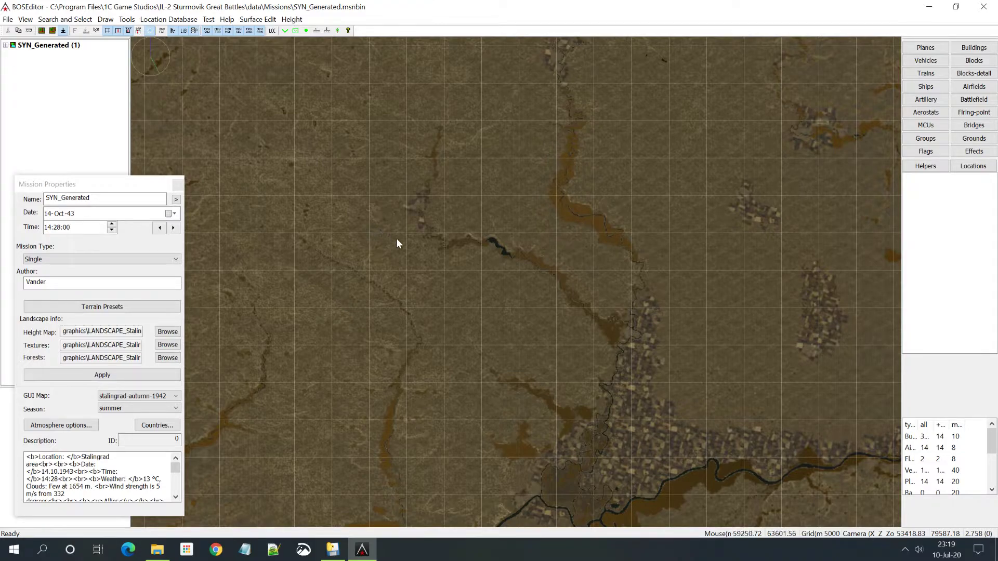
Display the GUI map in place of the terrain texture and inspect the towns and rivers around Chekalov and Krasnoyarskiy
click(25, 21)
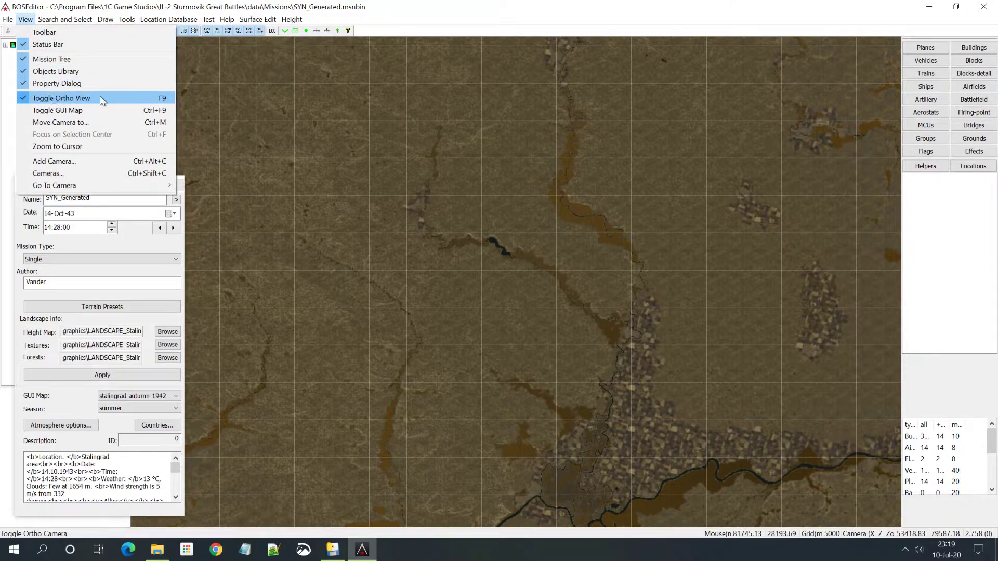
click(66, 111)
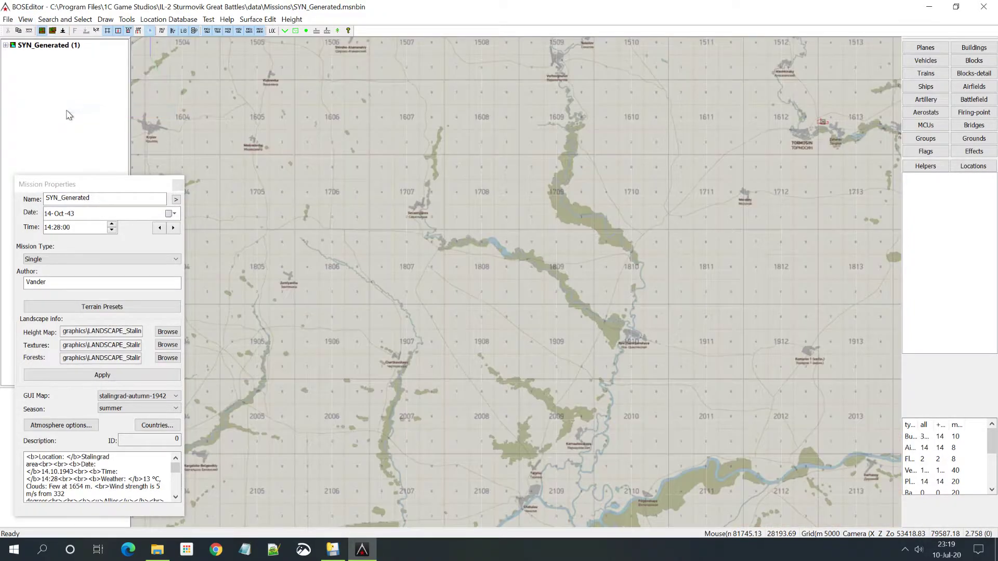
scroll(578, 355, up, 6)
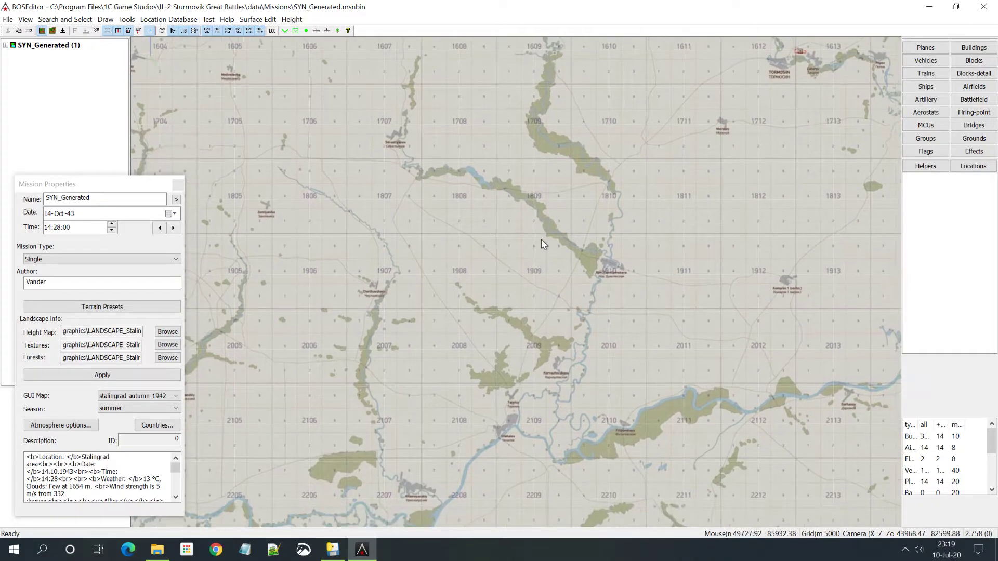
key(Down)
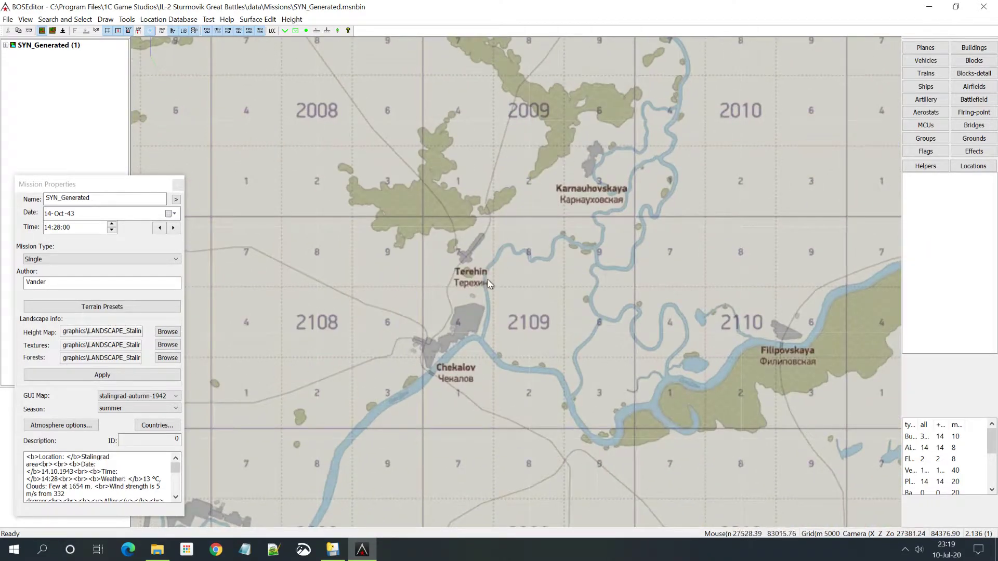
key(Left)
scroll(506, 202, up, 2)
scroll(507, 202, down, 5)
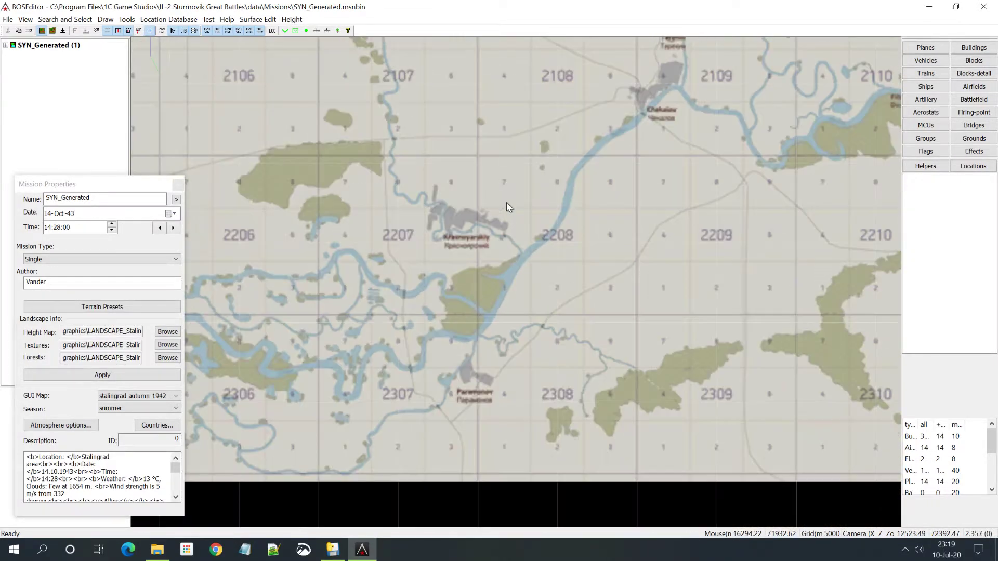
key(Up)
key(Right)
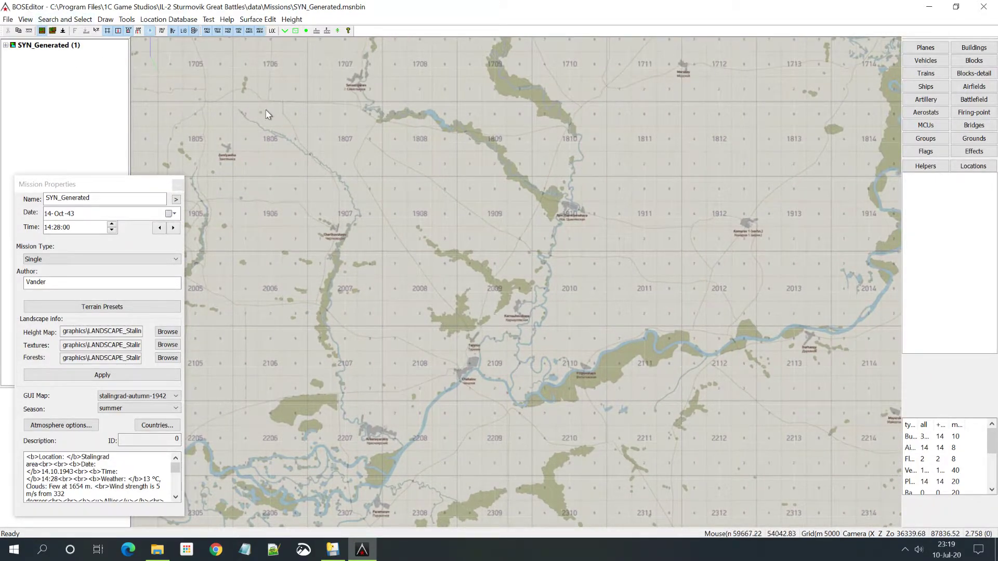
Switch the map back from the GUI map to the terrain texture and move the Mission Properties window clear of the mission tree
click(24, 19)
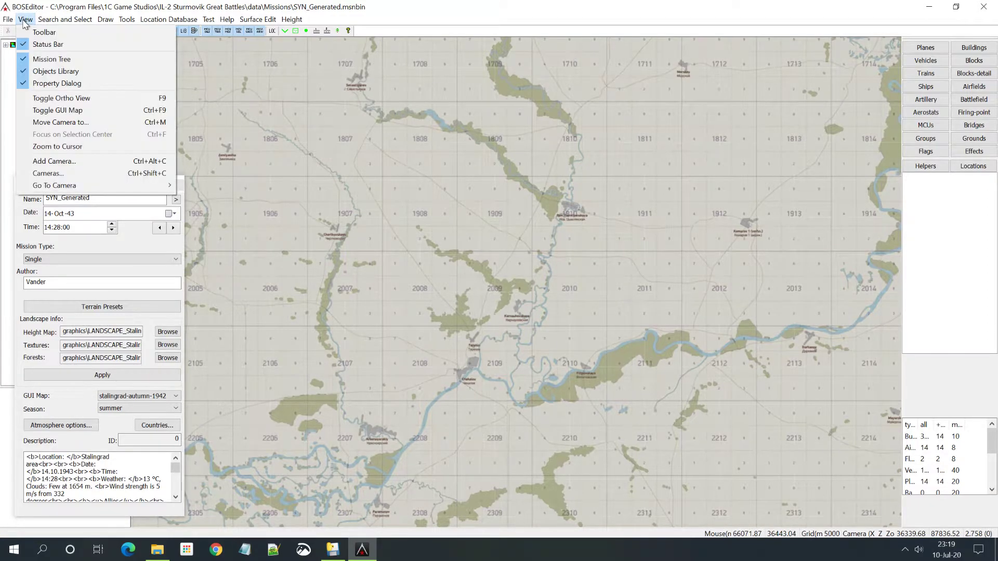
click(46, 98)
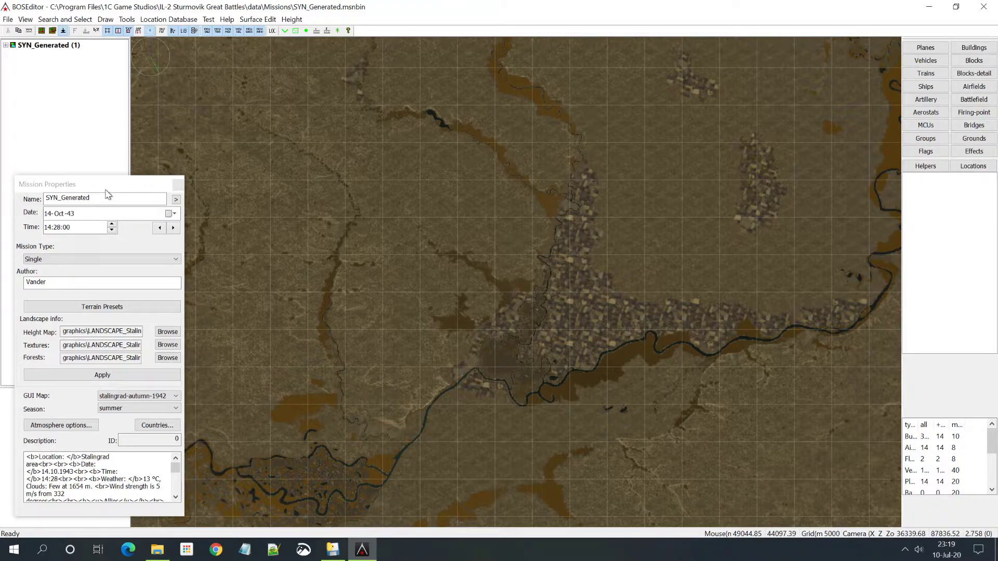
drag(87, 190, 213, 163)
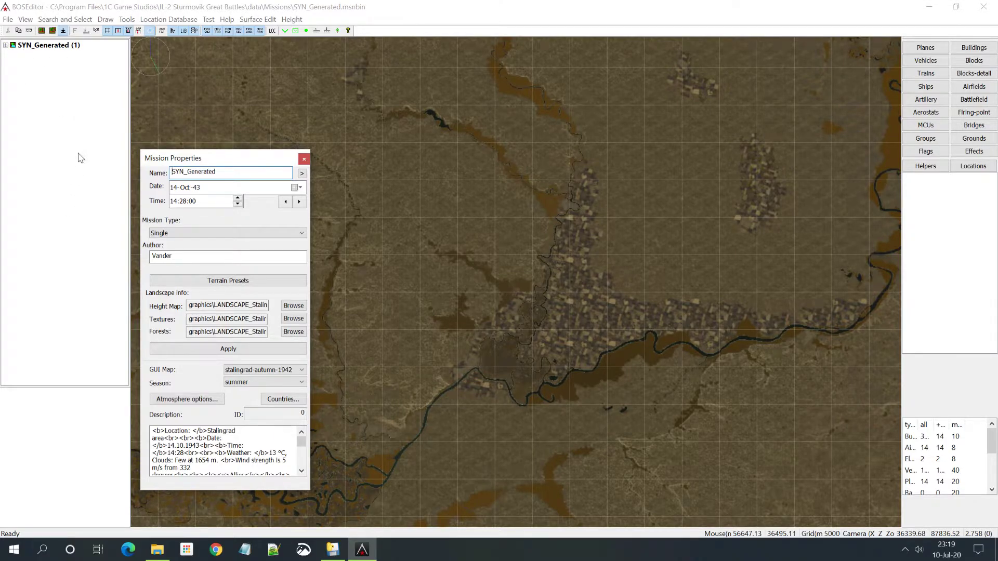
Expand SYN_Generated and its Blue_flight_allied_2 group in the mission tree to list the flight's objects
click(6, 45)
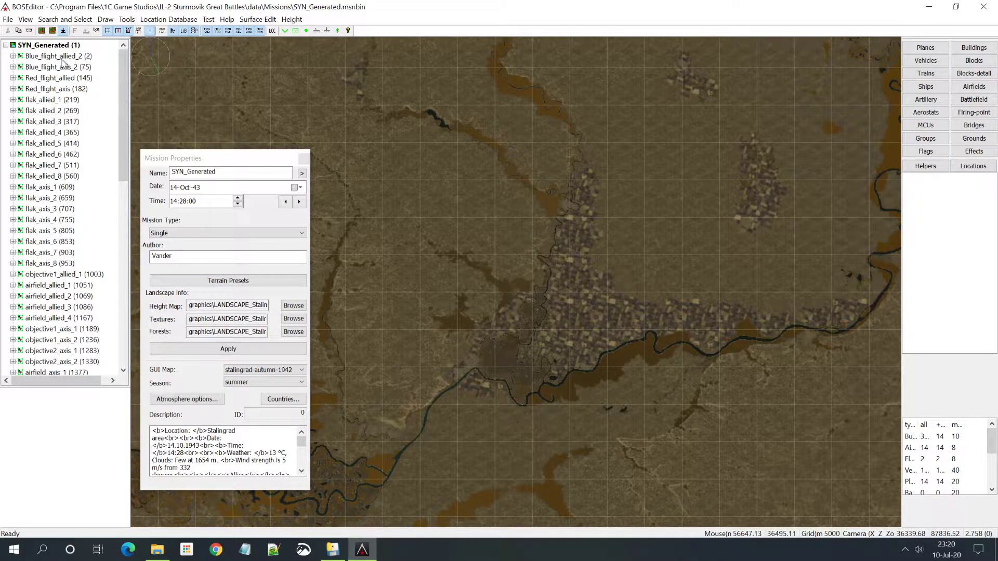
click(13, 57)
scroll(123, 60, up, 1)
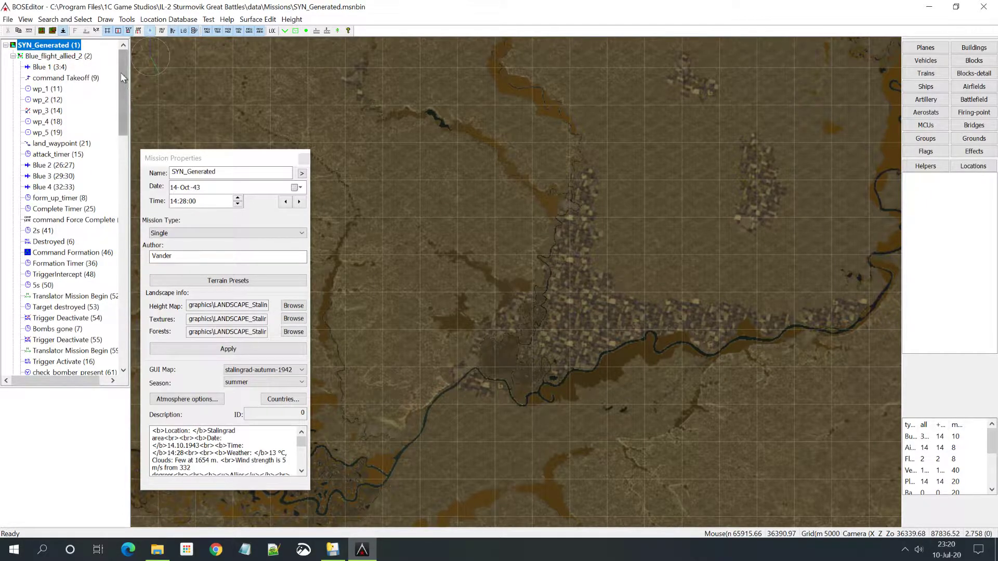
drag(123, 74, 120, 52)
Inspect the plane properties of Blue 1, Blue 2 and Blue 4, keeping the properties window clear of the mission tree
click(38, 67)
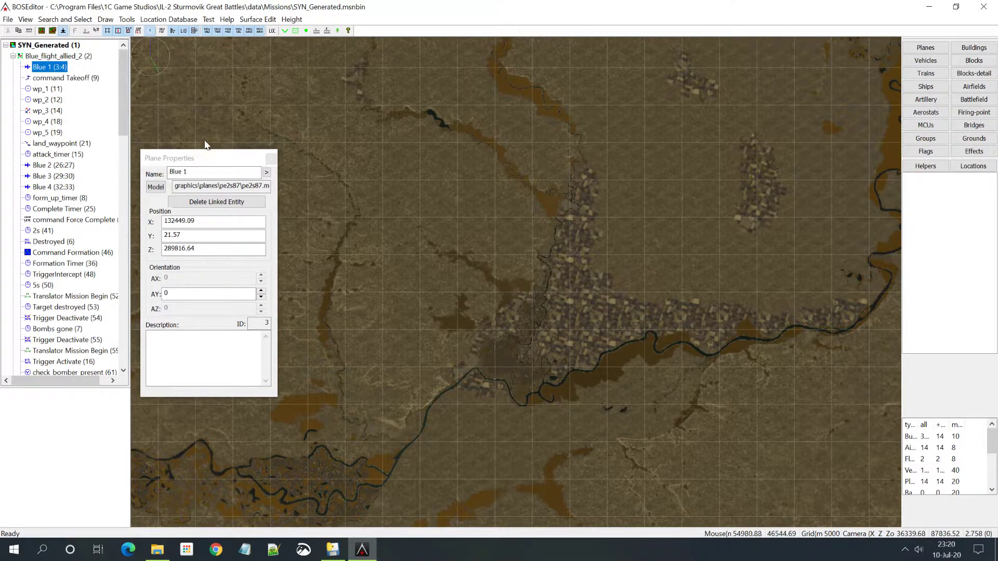
drag(208, 161, 218, 87)
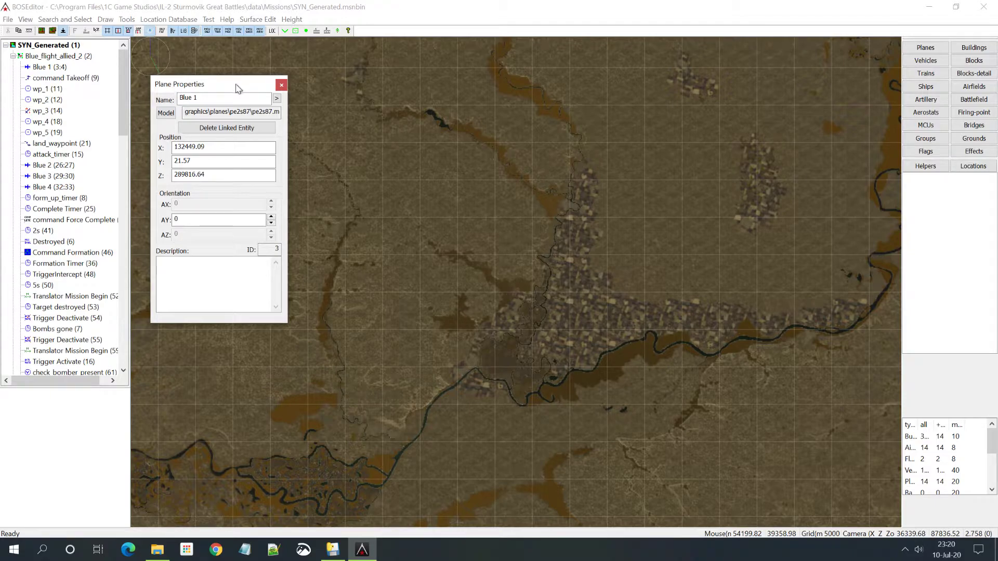
click(41, 165)
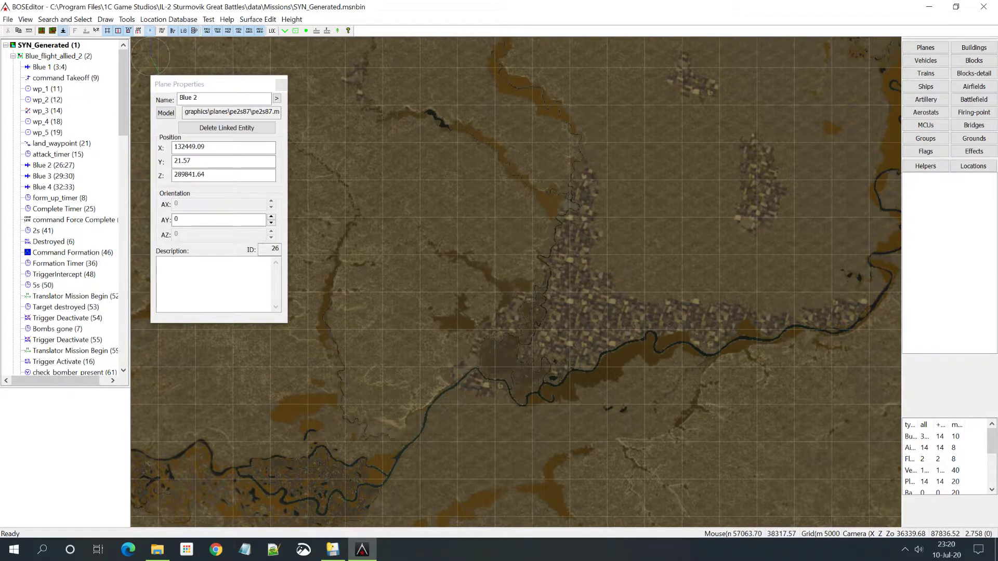
click(52, 187)
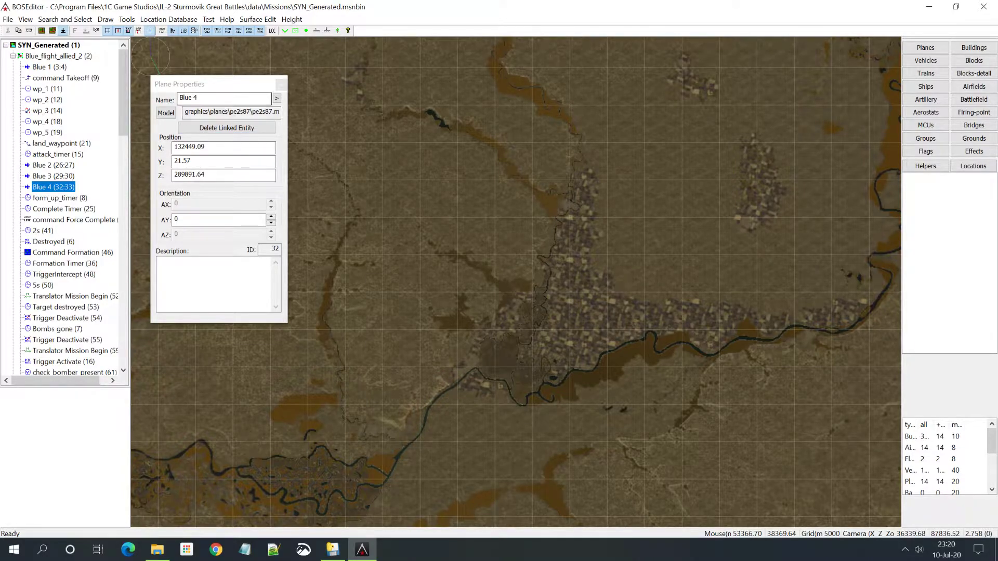
Change the aircraft model of Blue 4 to pe2s35
click(167, 114)
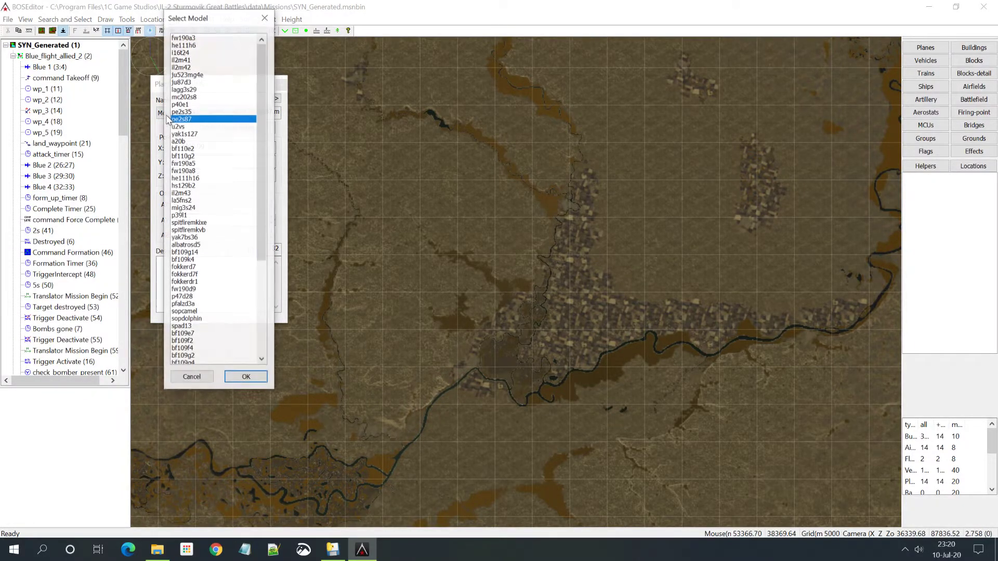
mouse_move(258, 139)
mouse_down()
mouse_move(260, 121)
mouse_move(263, 205)
mouse_move(257, 154)
mouse_up()
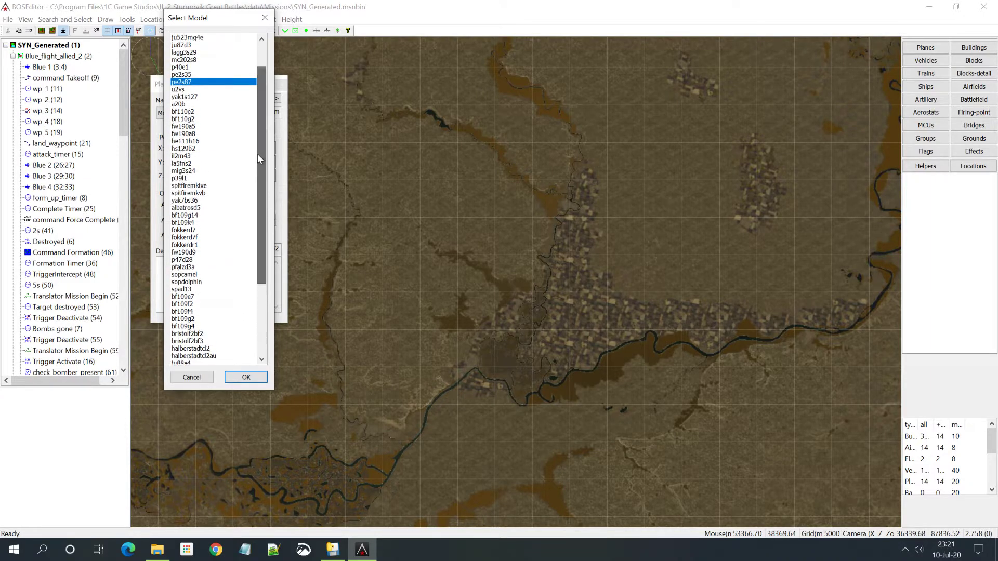
click(187, 75)
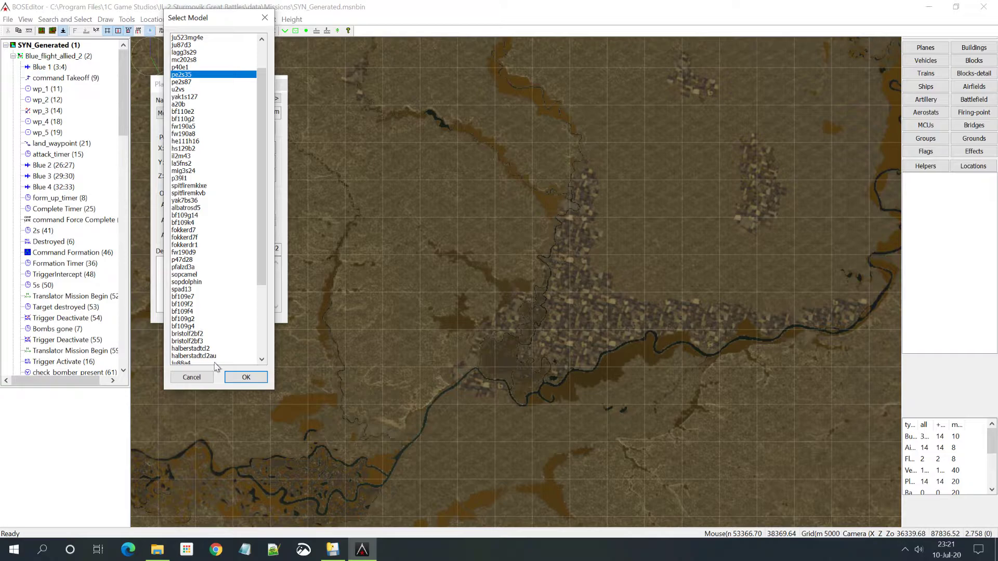
click(246, 377)
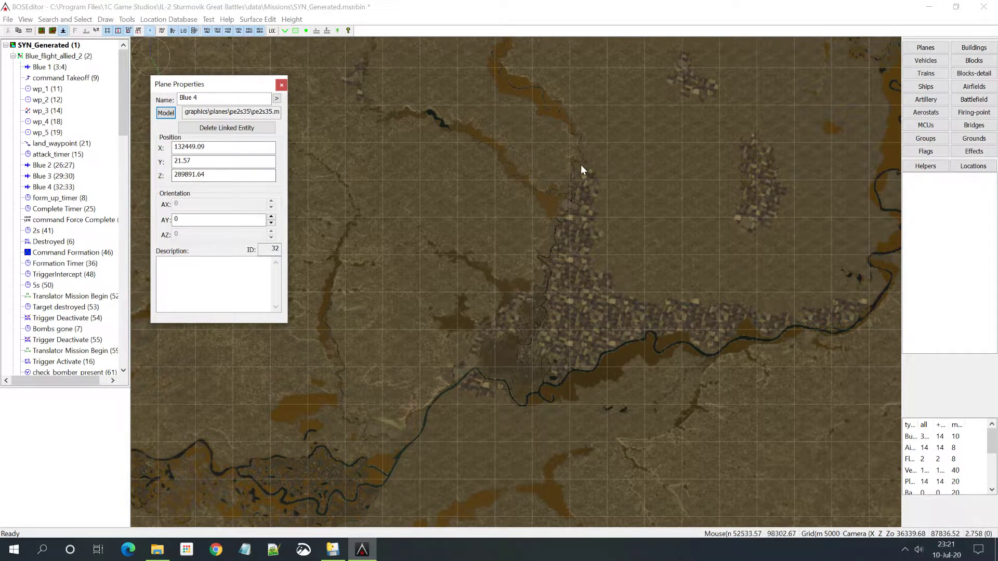
Review Blue 4's advanced plane settings, including the callsign options, and close them
click(277, 99)
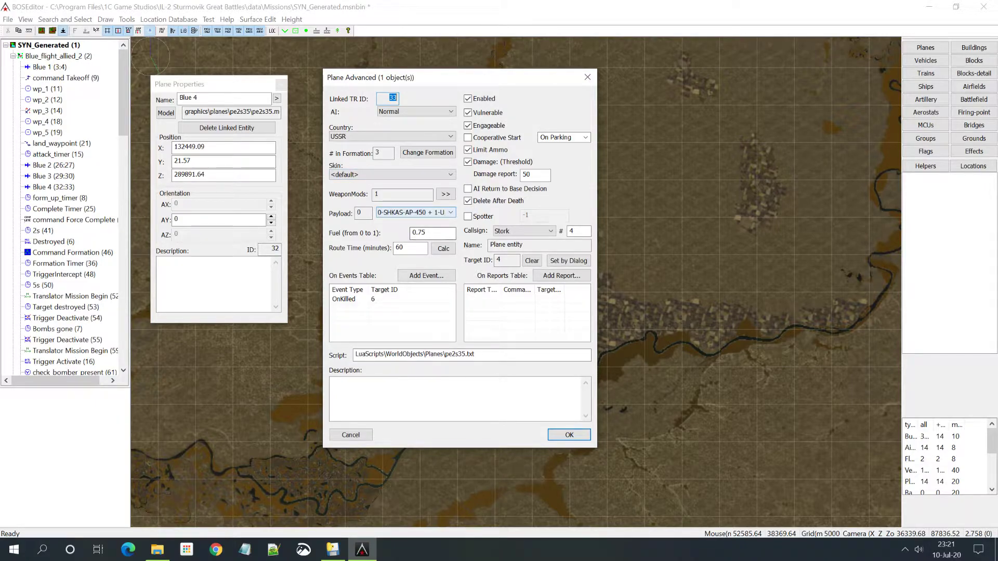
click(503, 231)
click(506, 236)
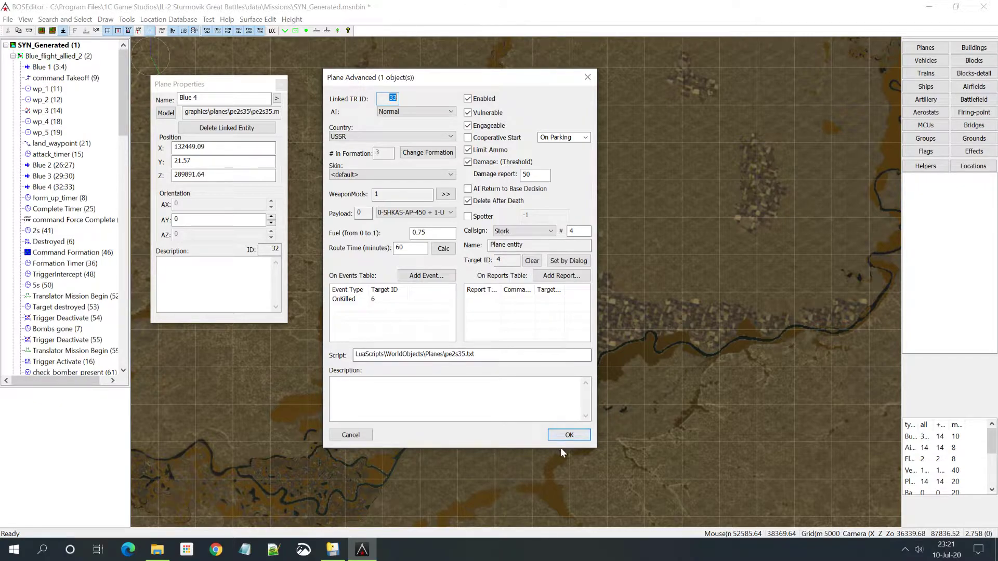
click(568, 435)
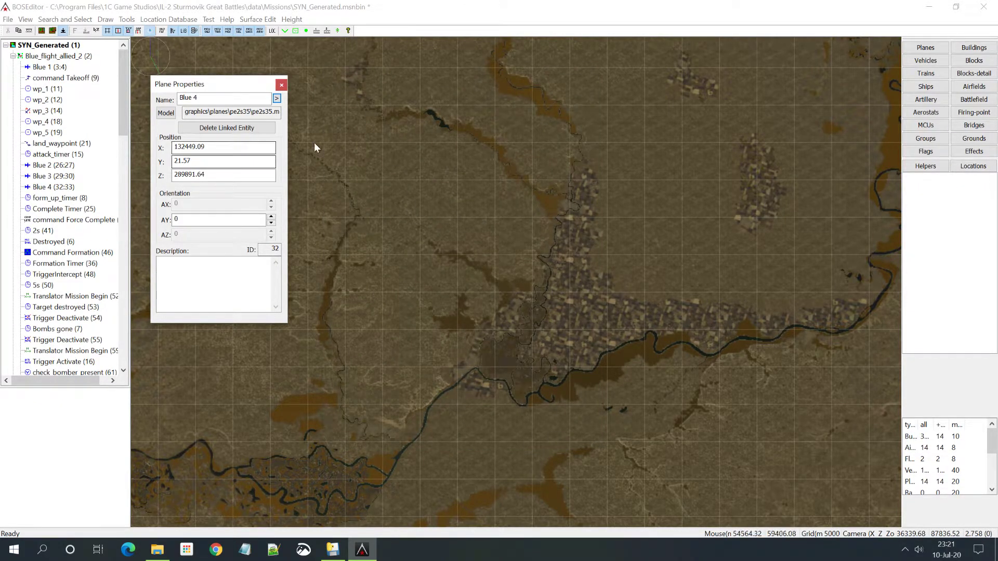
Reposition Blue 4's properties window and reopen its list of aircraft models
drag(216, 90, 229, 105)
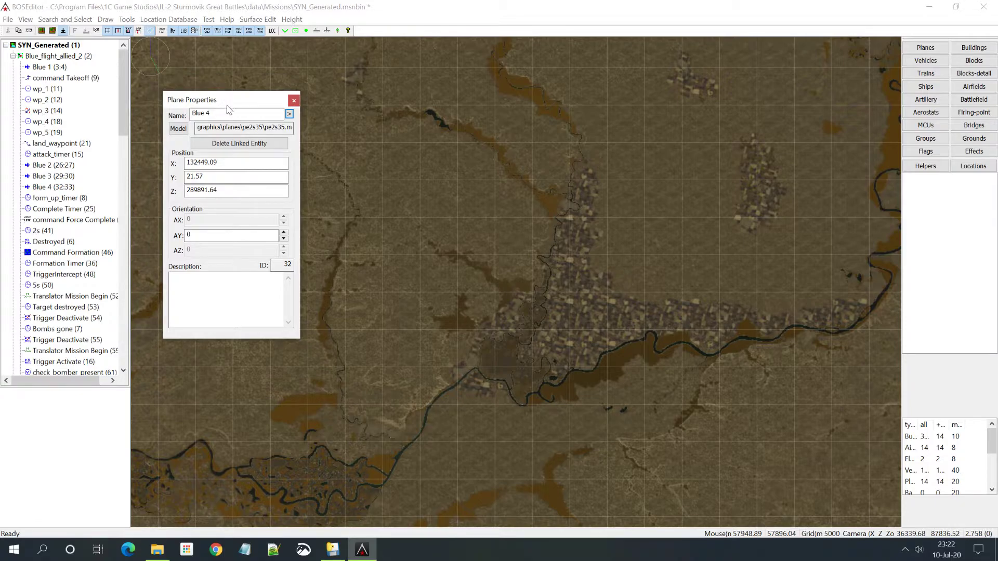
click(180, 131)
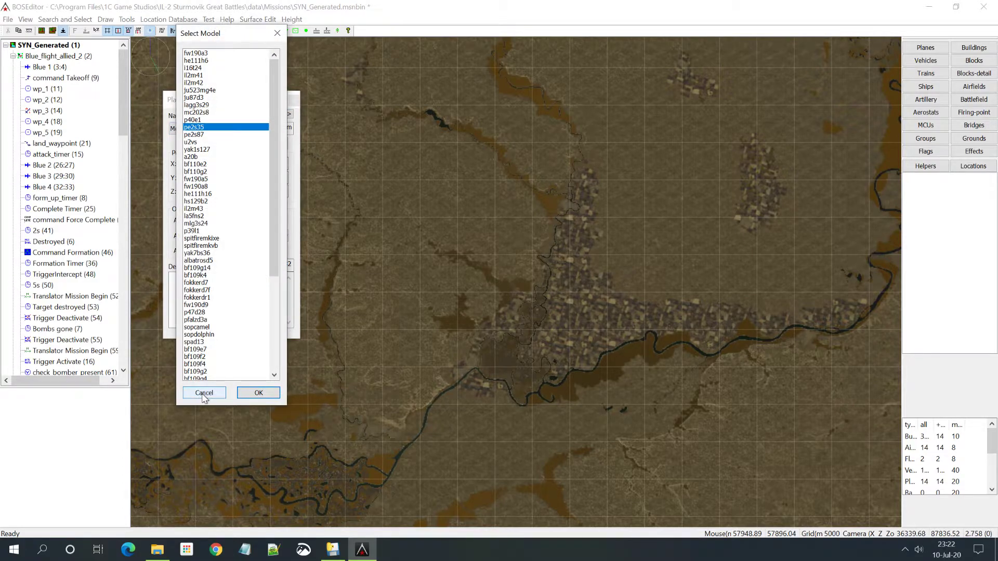